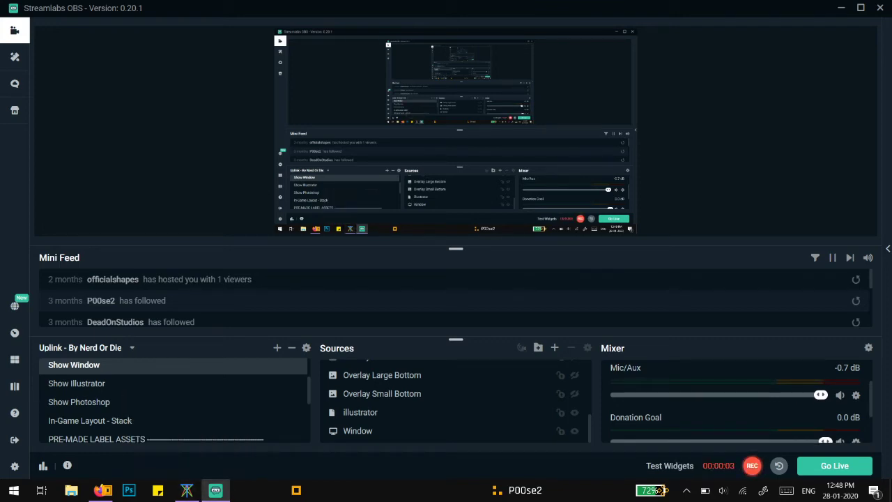
Bring Tixati to the front, showing the Ubuntu guide torrent offline at 85%.
click(187, 490)
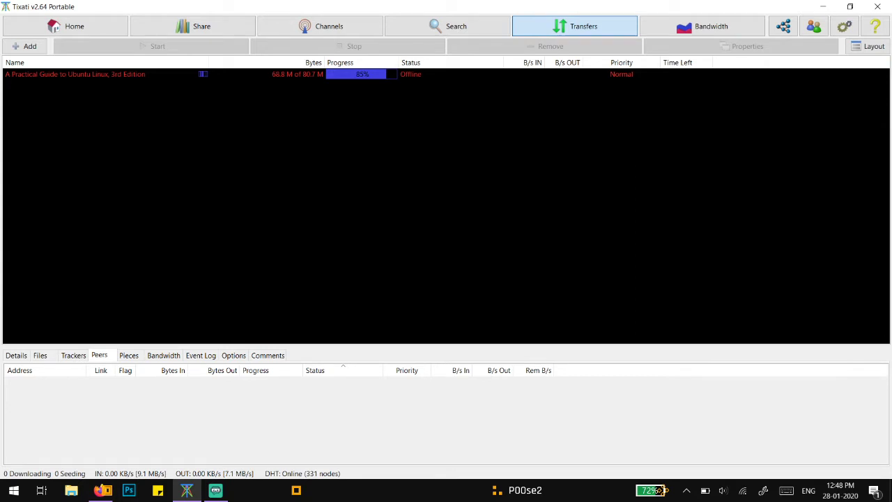
Select the 'A Practical Guide to Ubuntu Linux, 3rd Edition' transfer to list its five offline peers.
click(104, 73)
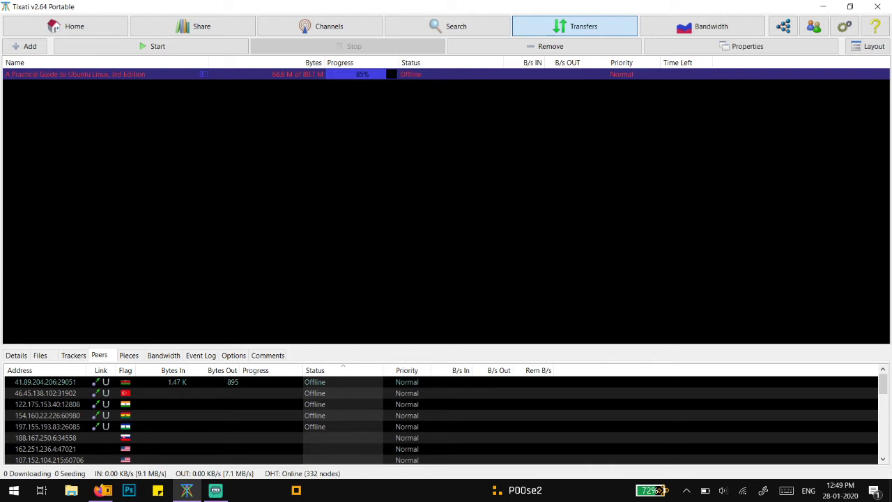
Remove the Ubuntu guide transfer from the Transfers list, leaving it empty.
right_click(443, 75)
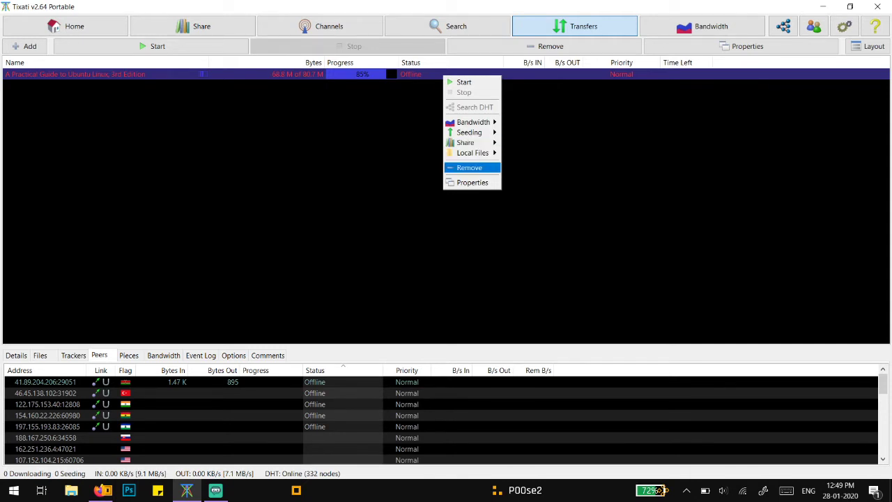
key(Return)
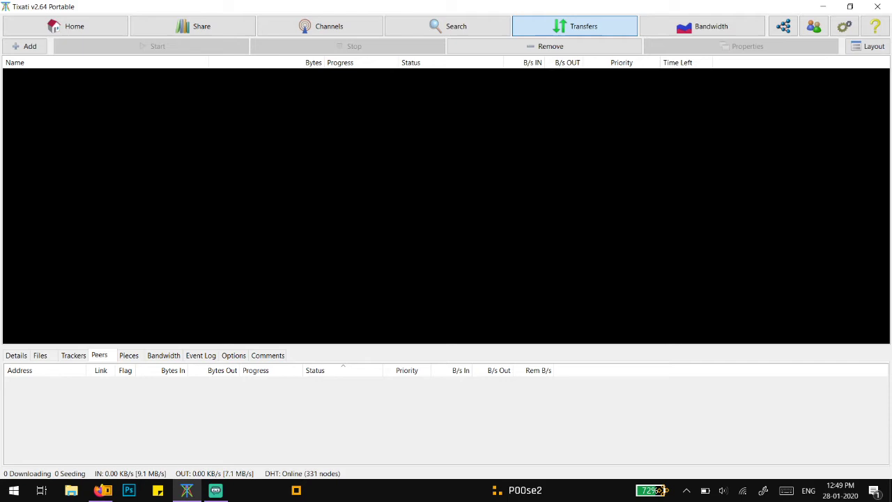
Open the Ubuntu guide .torrent file from the desktop into Tixati's Load Transfer dialog (80.7 MB, 6 files).
key(super+d)
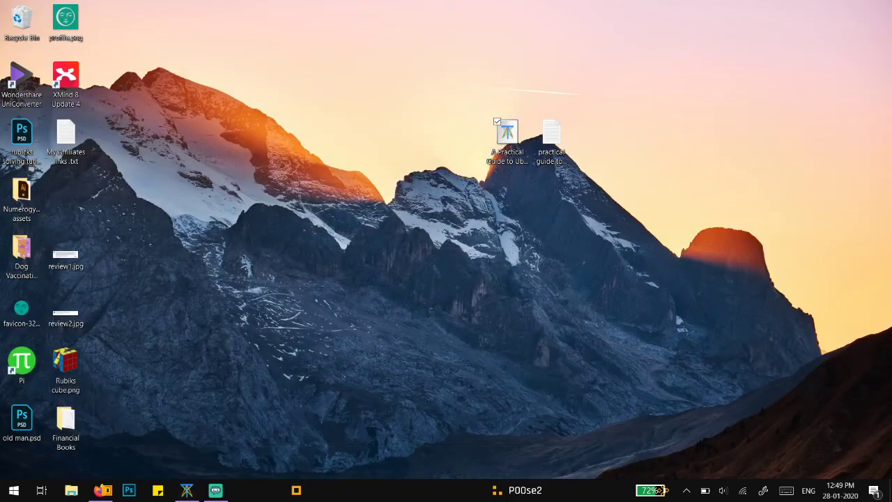
click(506, 134)
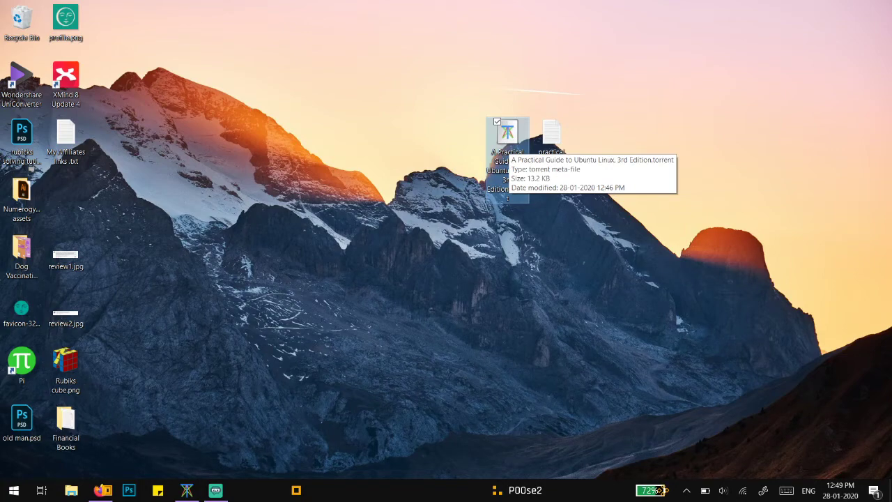
key(Return)
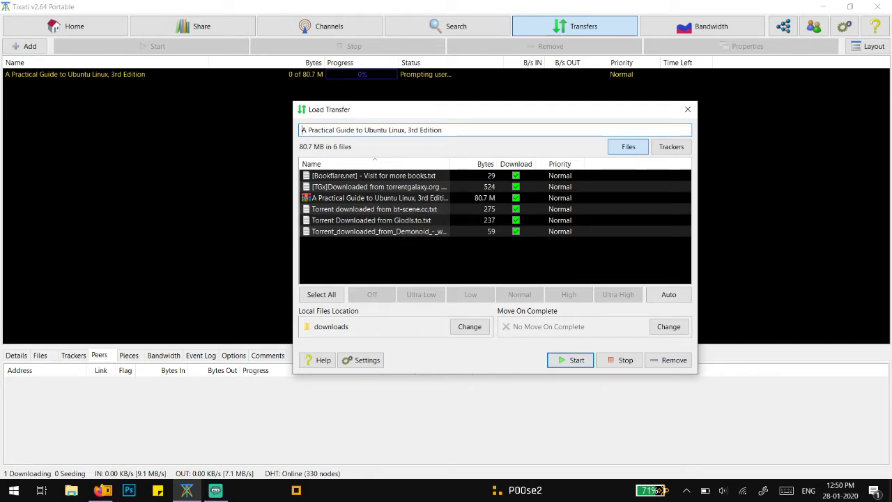
Browse for a new local files location and select C:\Program Files\Tixati_portable\downloads.
click(469, 326)
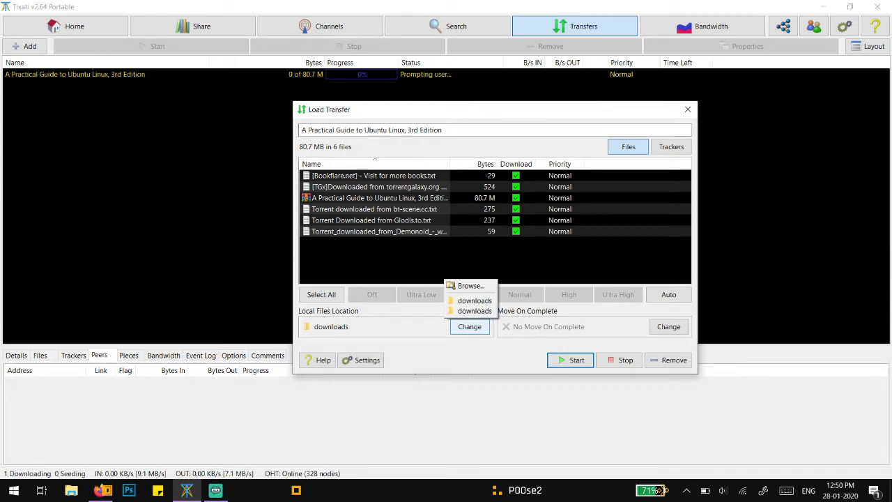
click(470, 286)
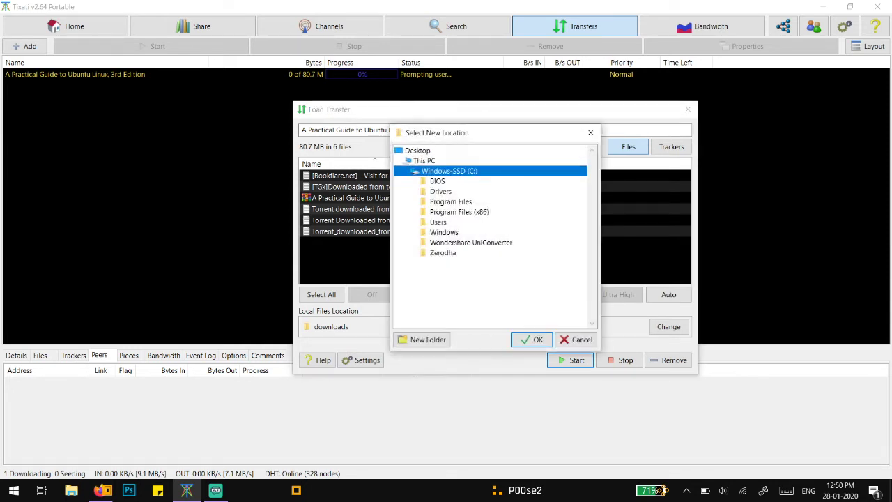
click(450, 201)
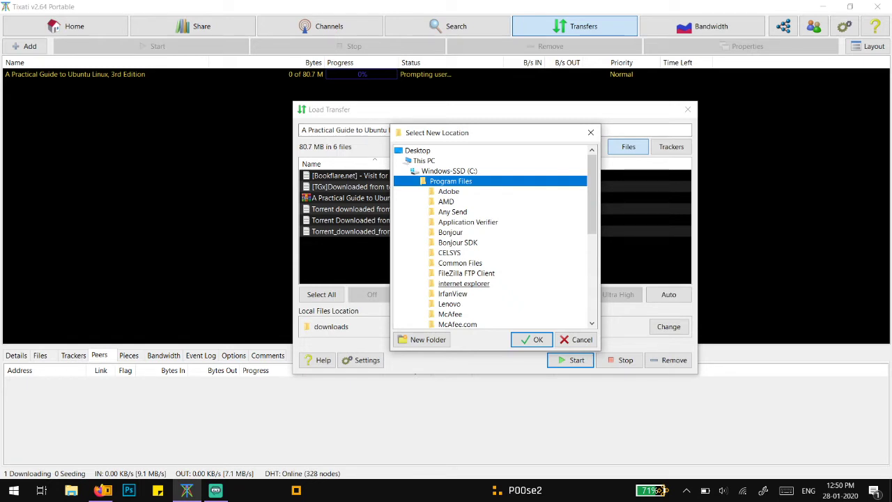
scroll(460, 272, down, 1)
scroll(453, 251, down, 1)
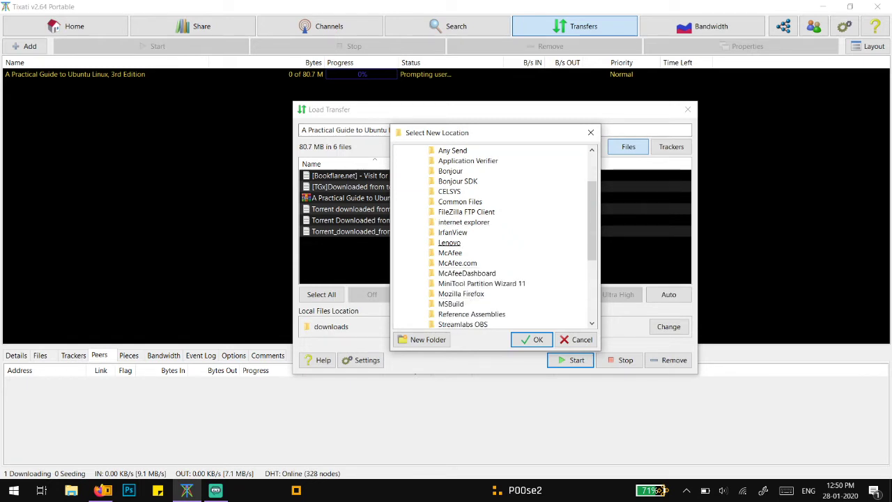
scroll(453, 242, down, 1)
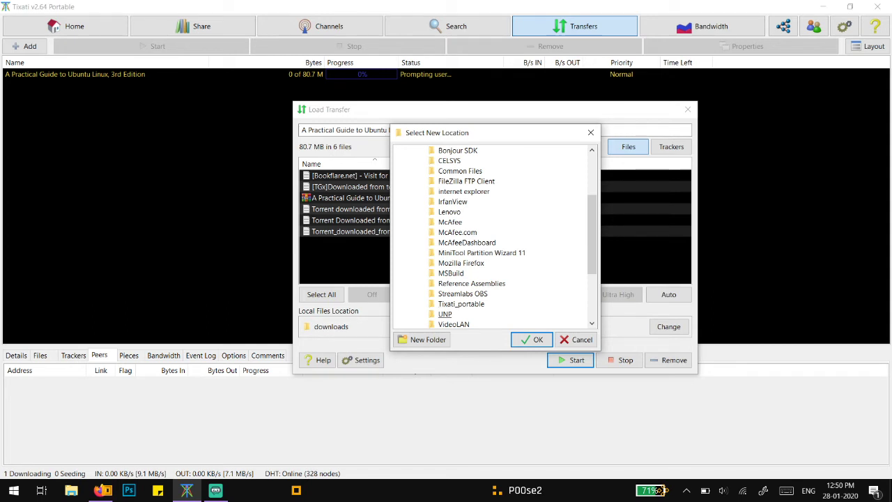
click(461, 304)
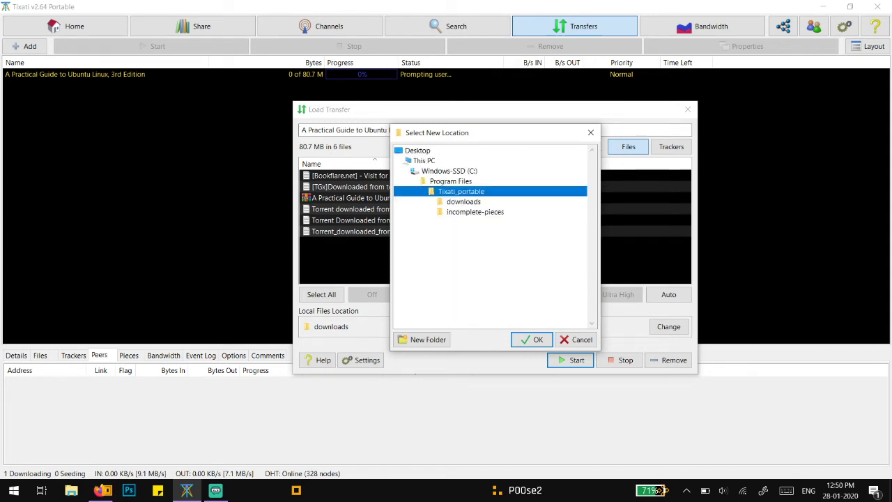
click(463, 202)
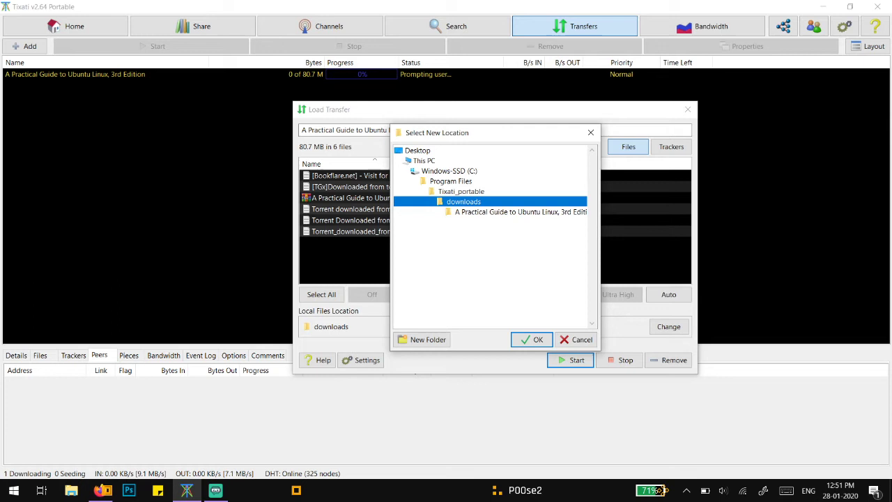
Confirm the downloads folder, start the transfer, and continue with the existing files to resume at 85%.
click(533, 340)
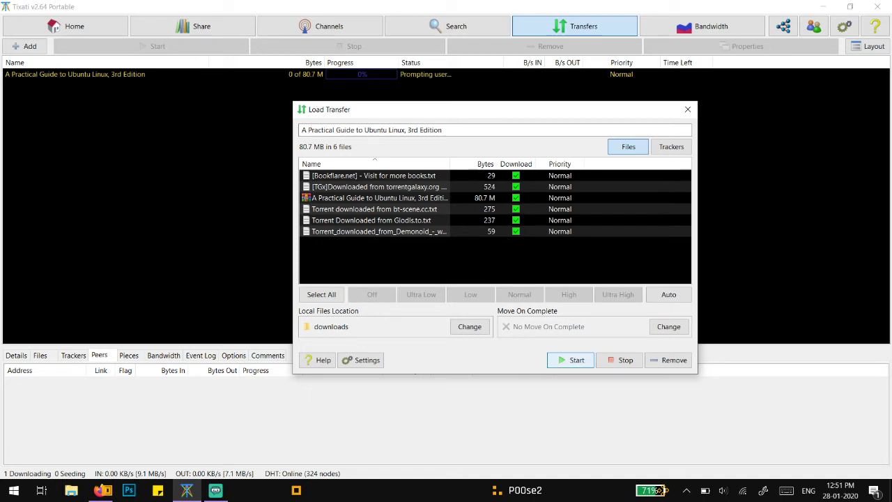
click(570, 359)
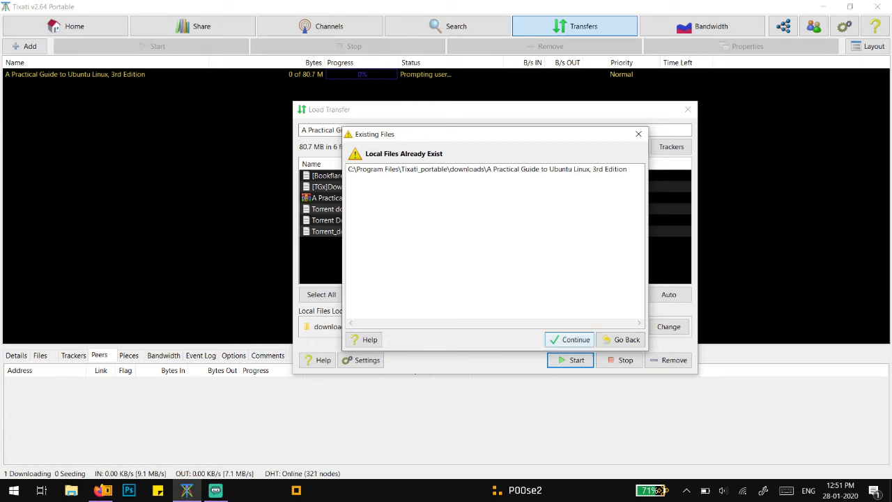
click(570, 339)
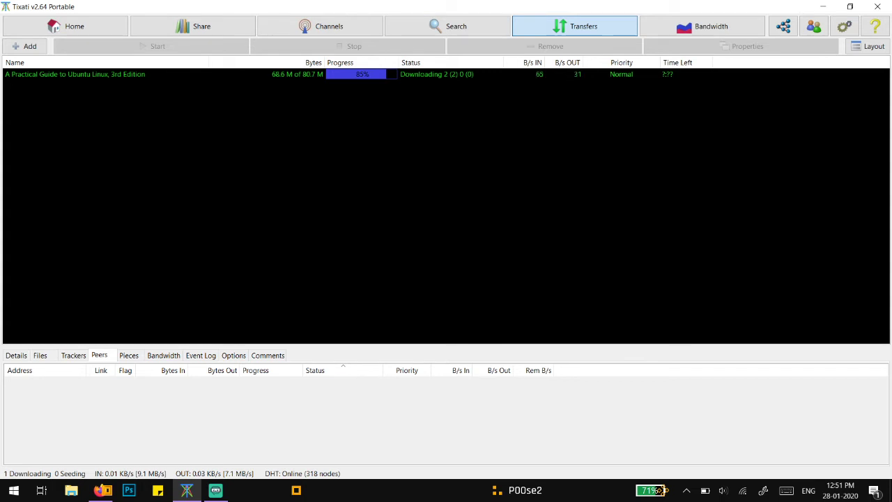
Stop the Ubuntu guide transfer so it returns Offline at 85%, then minimize Tixati.
click(209, 74)
click(347, 46)
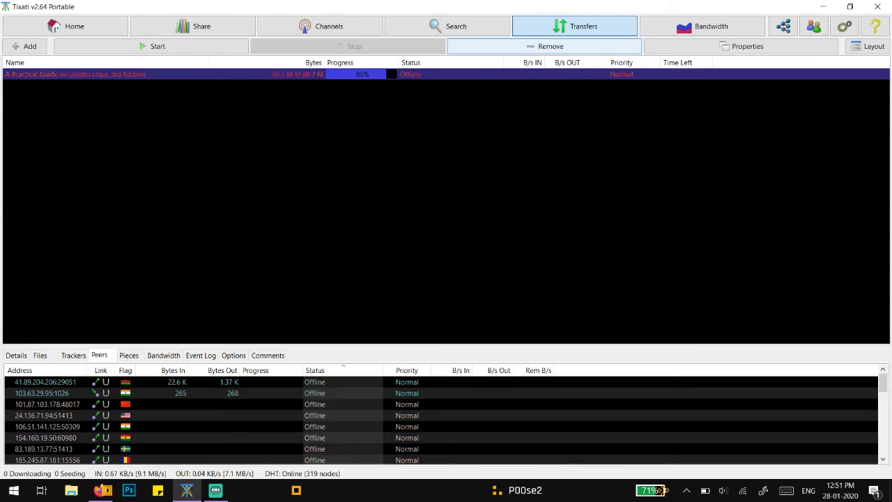
click(550, 46)
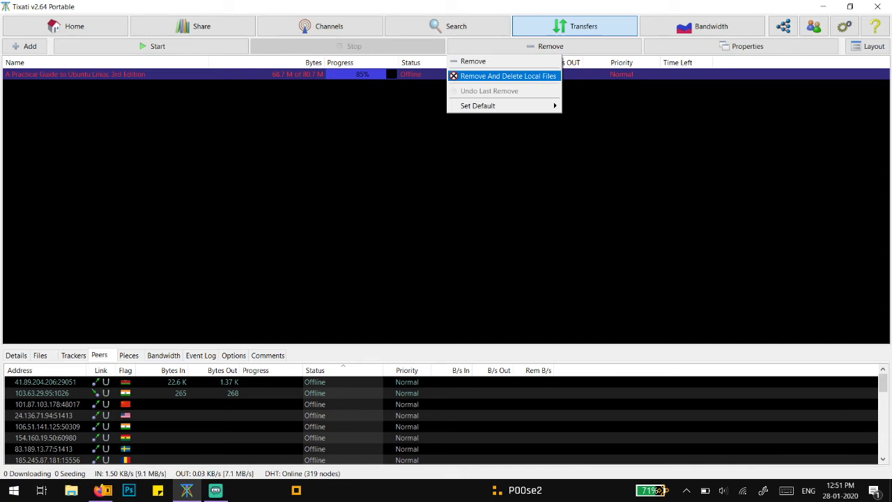
key(Escape)
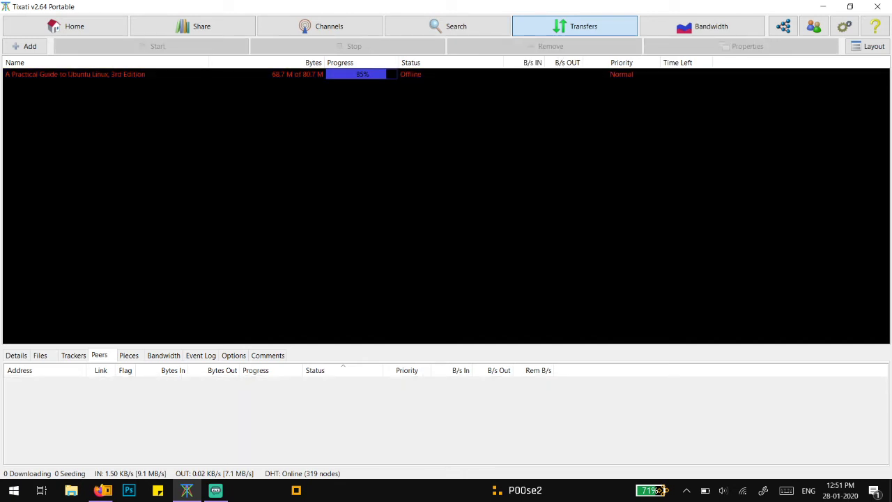
click(209, 74)
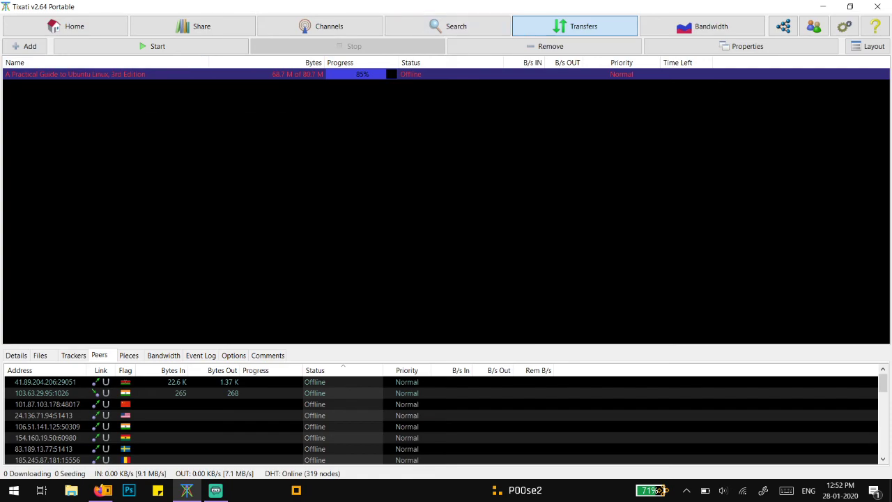
click(822, 6)
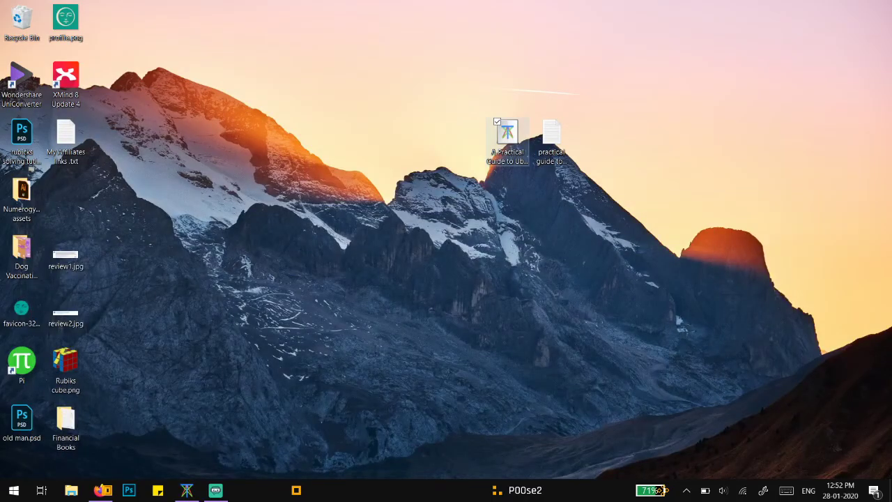
Copy the magnet link from 'practical guide to ubuntu.txt' in Notepad, then return to Tixati.
double_click(550, 139)
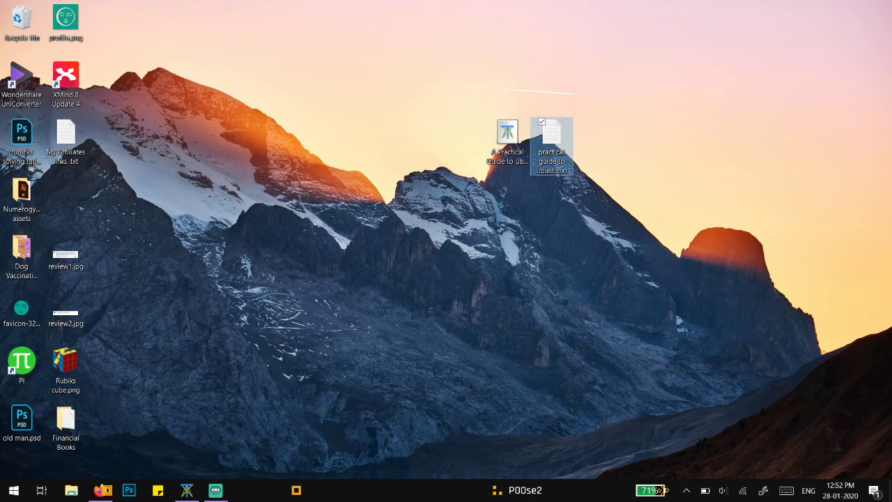
click(471, 123)
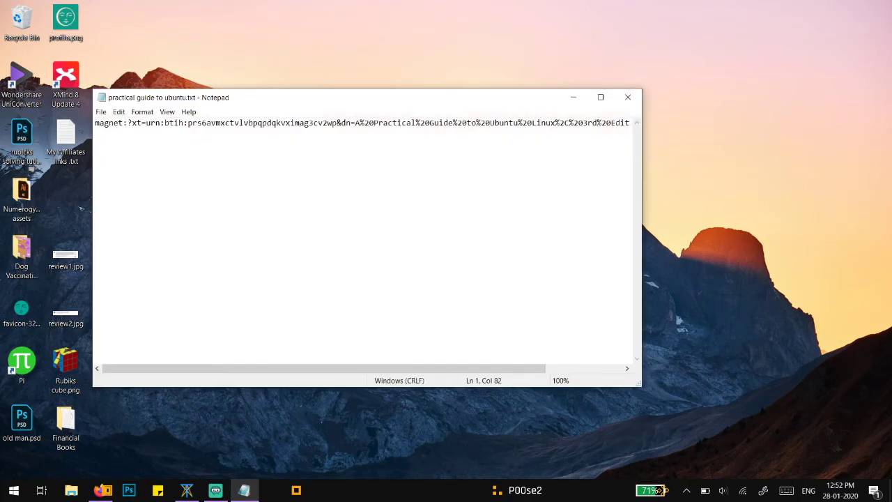
key(ctrl+a)
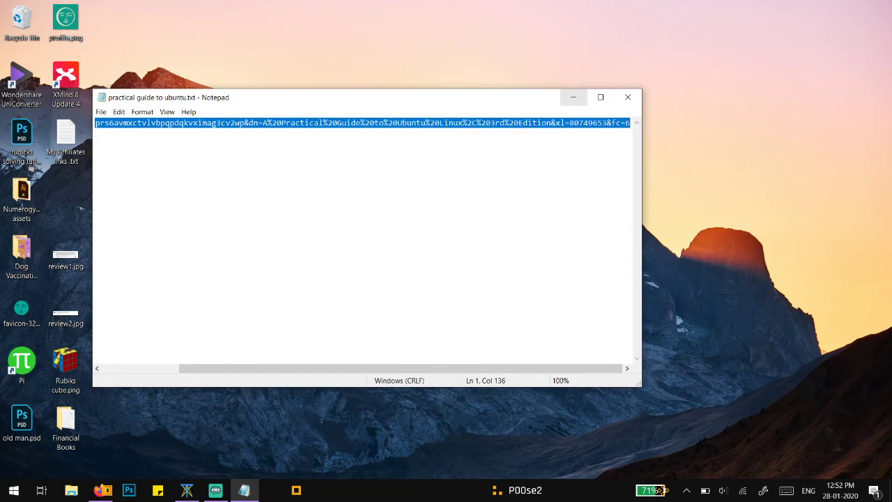
click(627, 96)
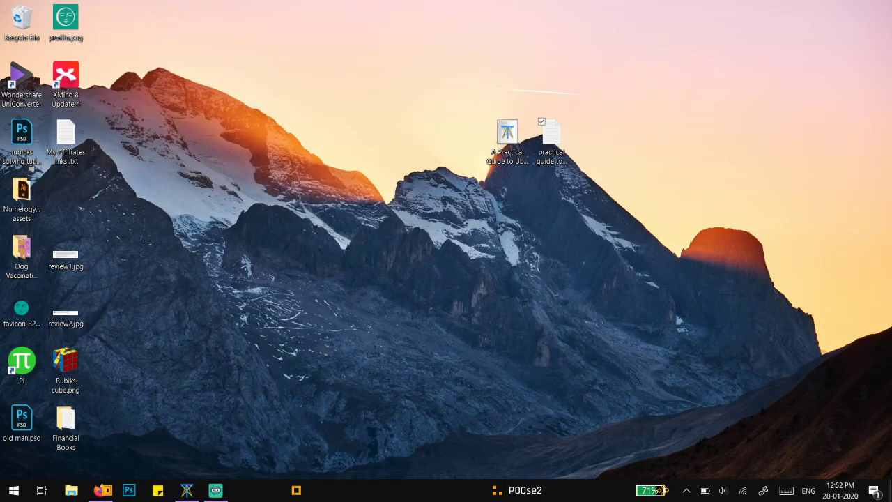
key(alt+Tab)
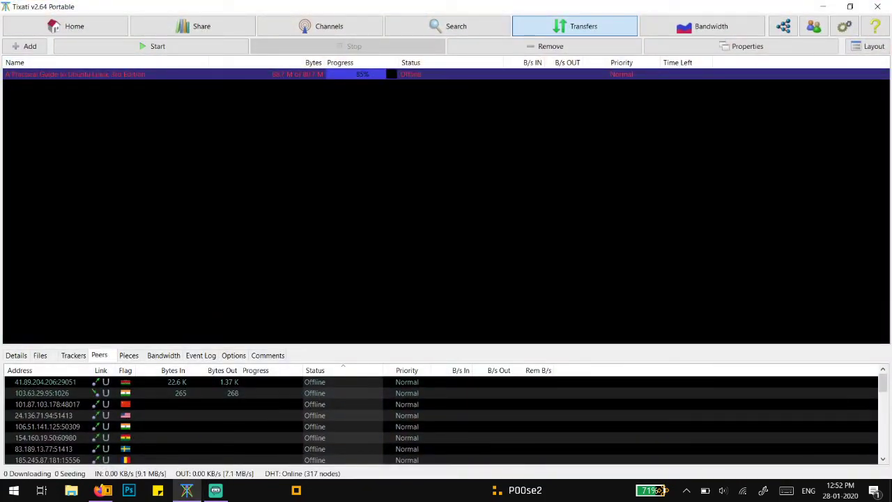
Remove the 85% Ubuntu guide transfer from the list without deleting files, and open Add New Transfer.
click(550, 46)
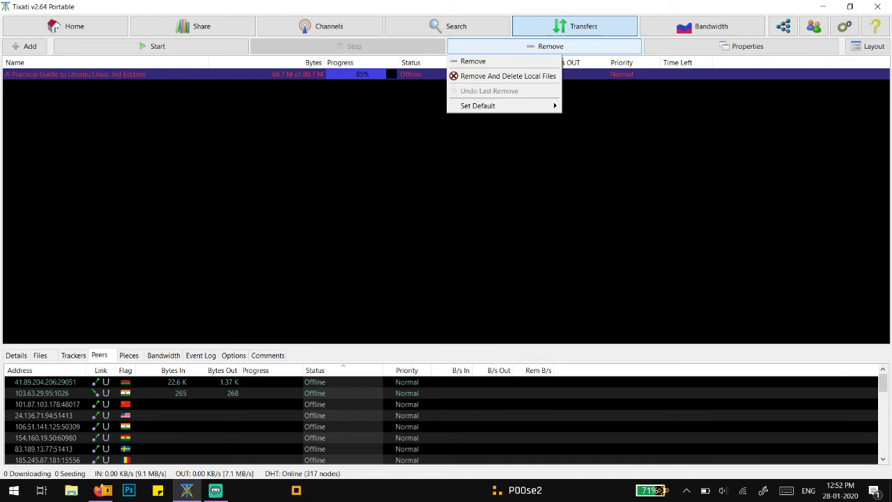
key(Escape)
right_click(321, 72)
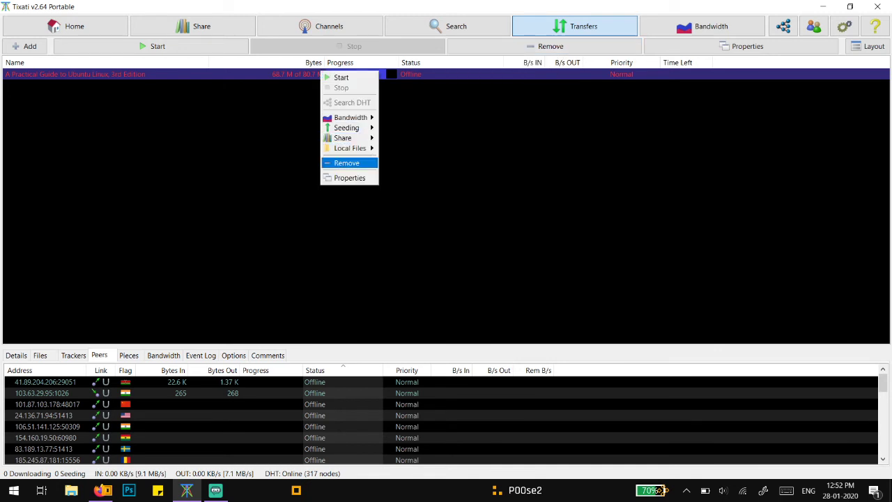
click(346, 162)
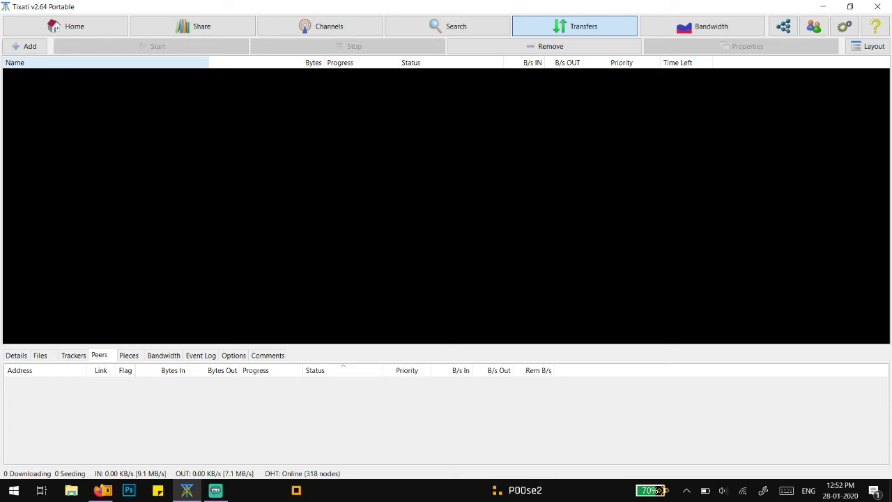
click(25, 46)
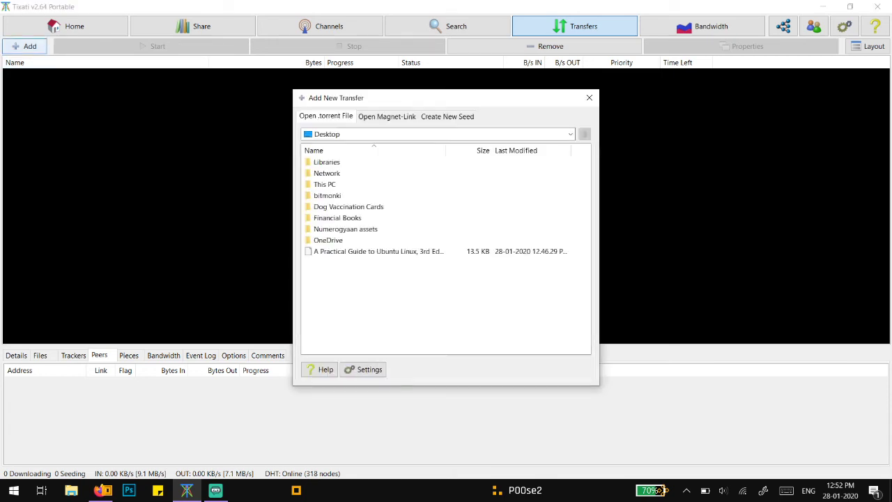
Paste the copied magnet link in the Open Magnet-Link tab and add the Ubuntu guide transfer.
click(387, 117)
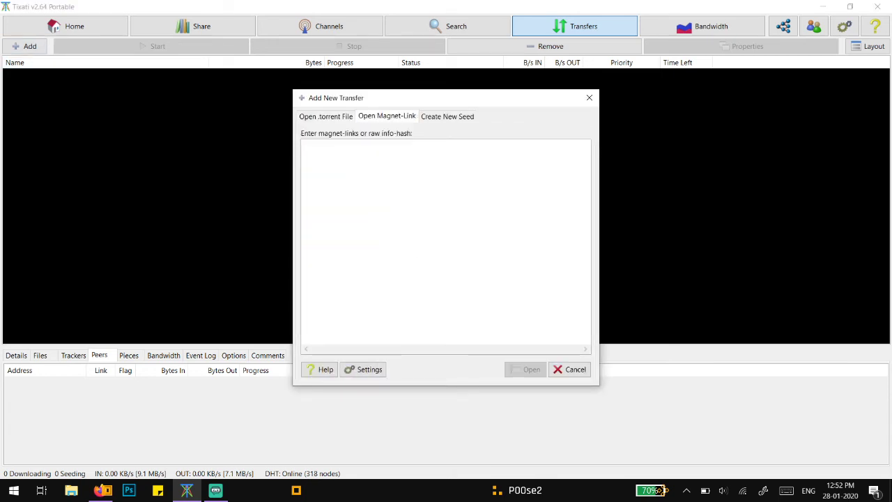
key(ctrl+v)
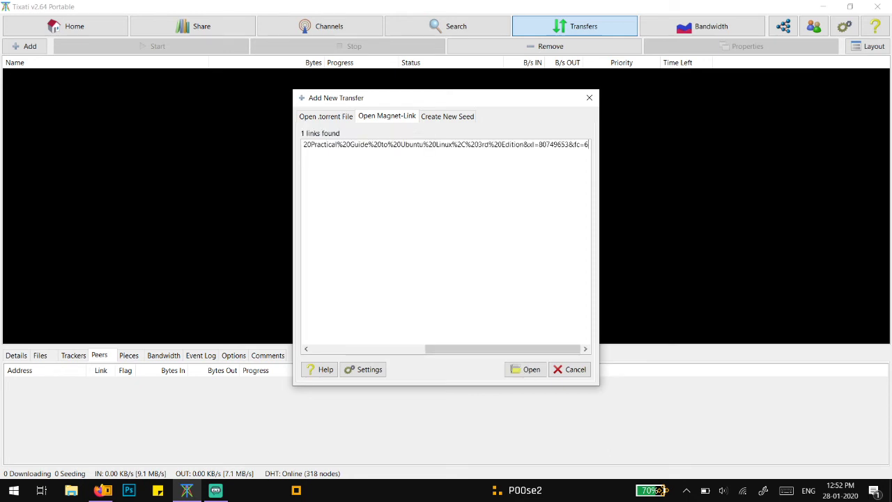
click(526, 370)
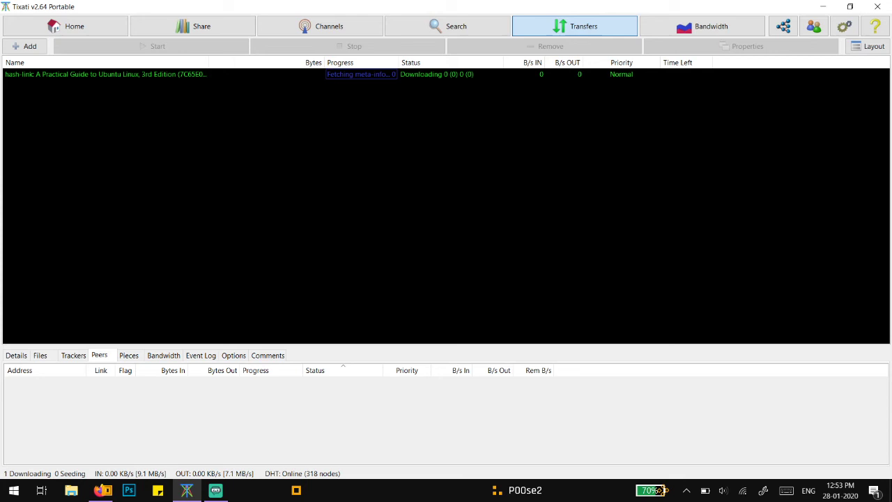
click(359, 74)
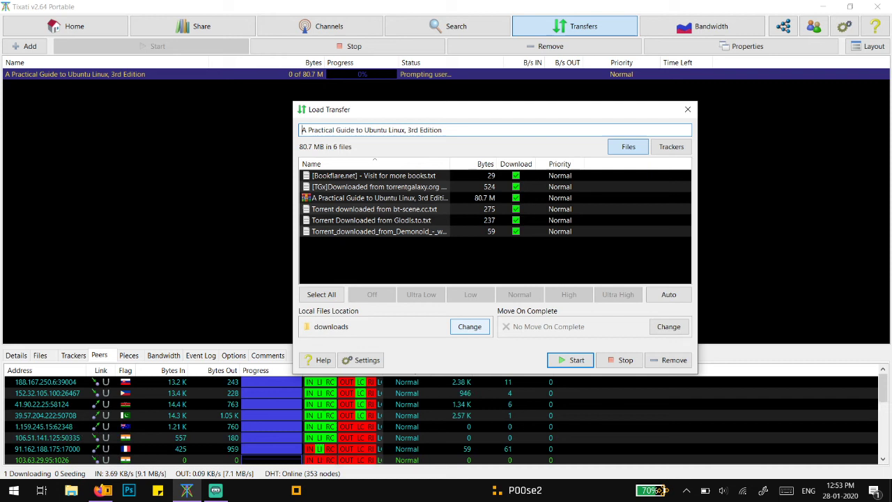
Point the transfer's local files location to Program Files\Tixati_portable\downloads.
click(469, 326)
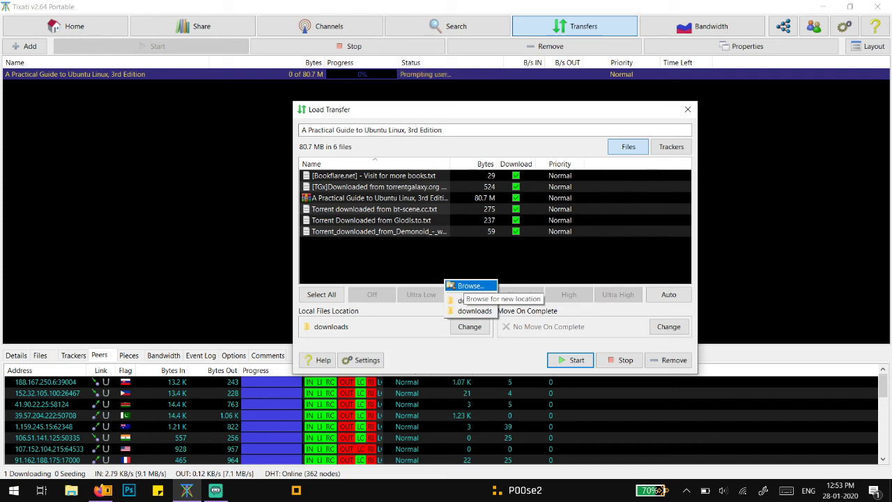
click(468, 285)
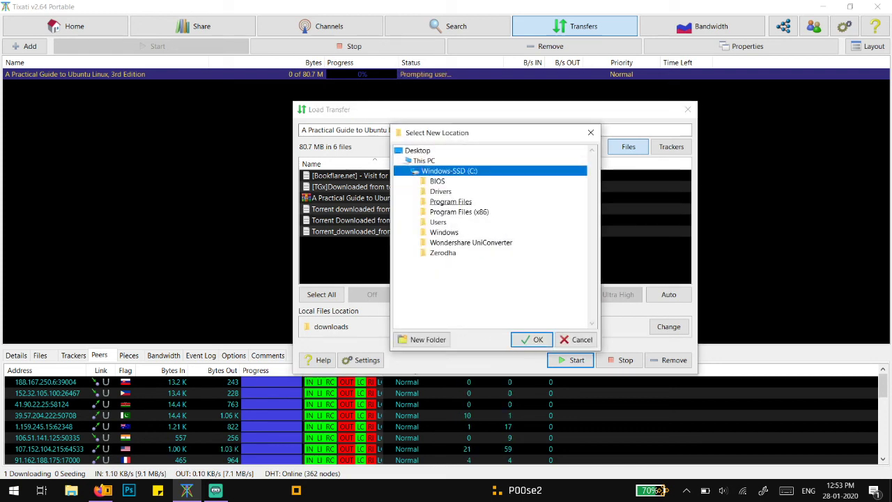
double_click(450, 201)
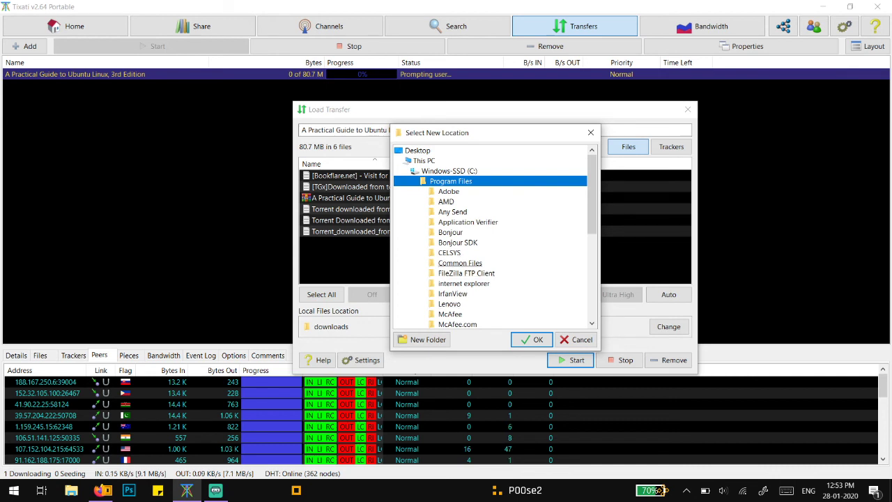
scroll(466, 244, down, 3)
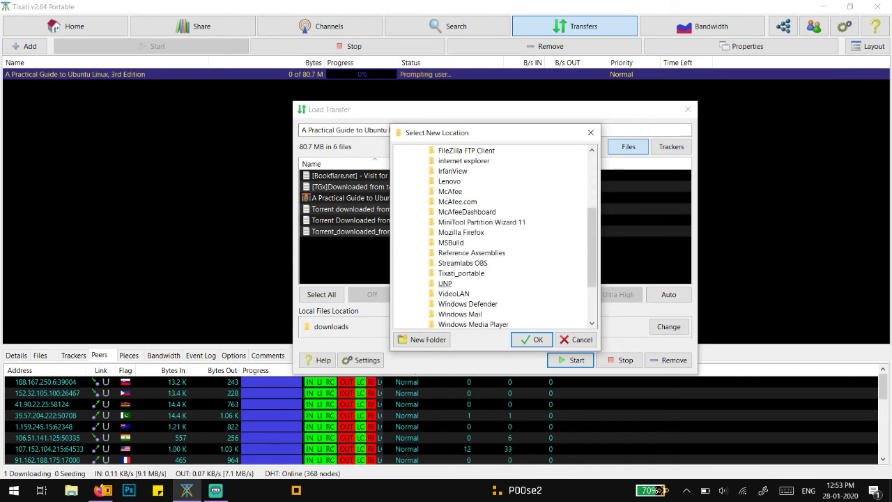
double_click(461, 273)
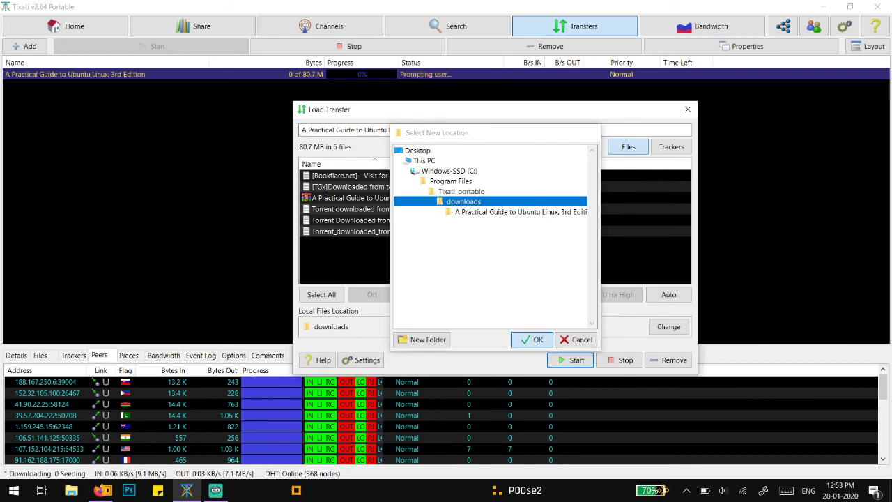
click(532, 339)
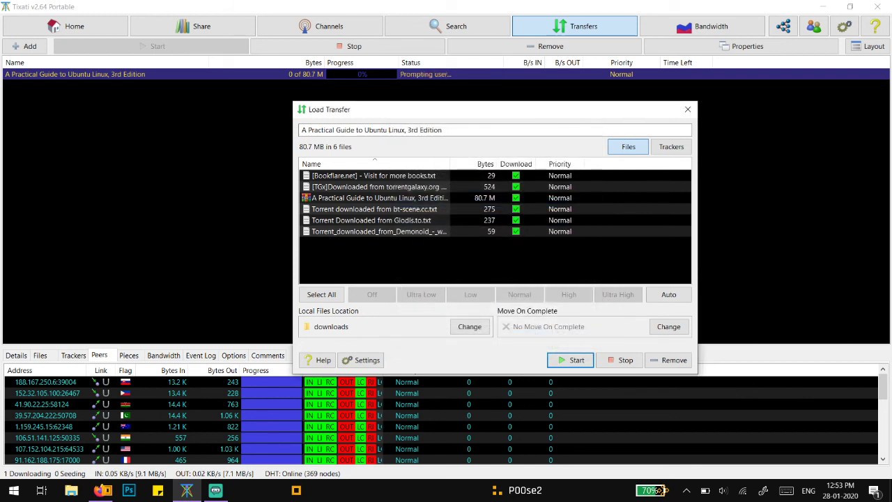
Skip the Bookflare, torrentgalaxy, bt-scene.cc, Glodls.to and Demonoid text files, then start the transfer reusing the existing files.
click(516, 176)
click(516, 187)
click(516, 209)
click(516, 220)
click(515, 231)
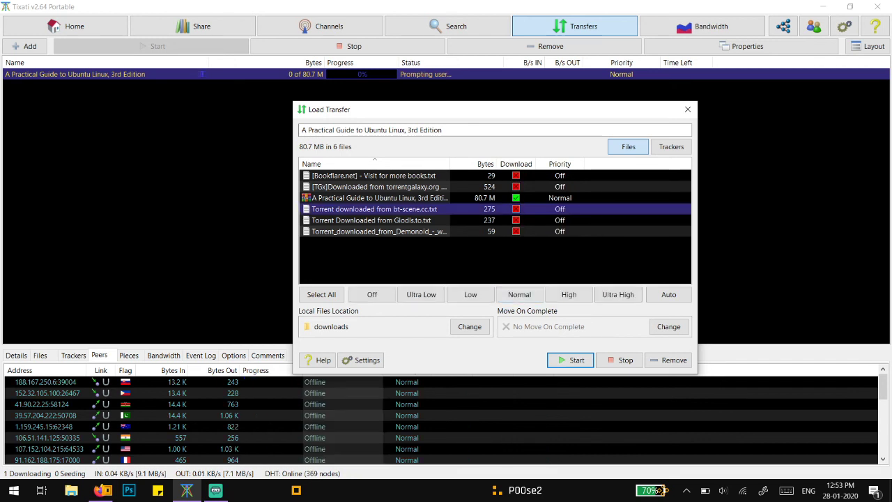
click(570, 359)
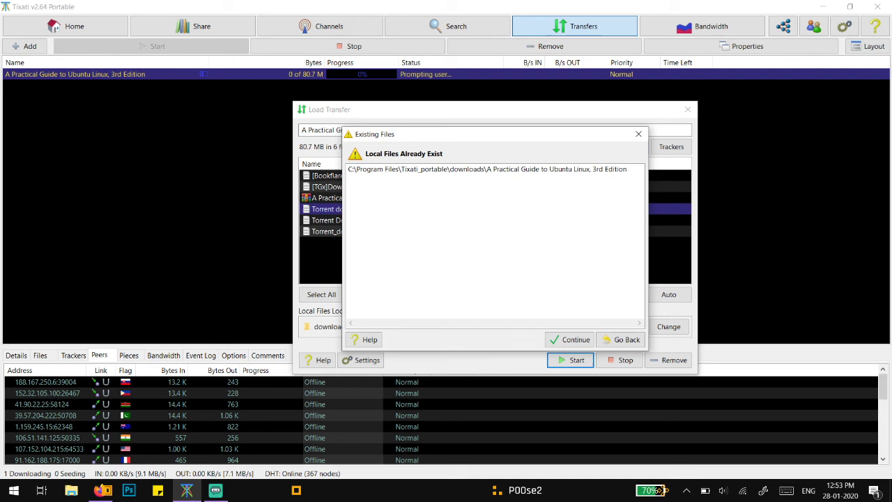
click(570, 340)
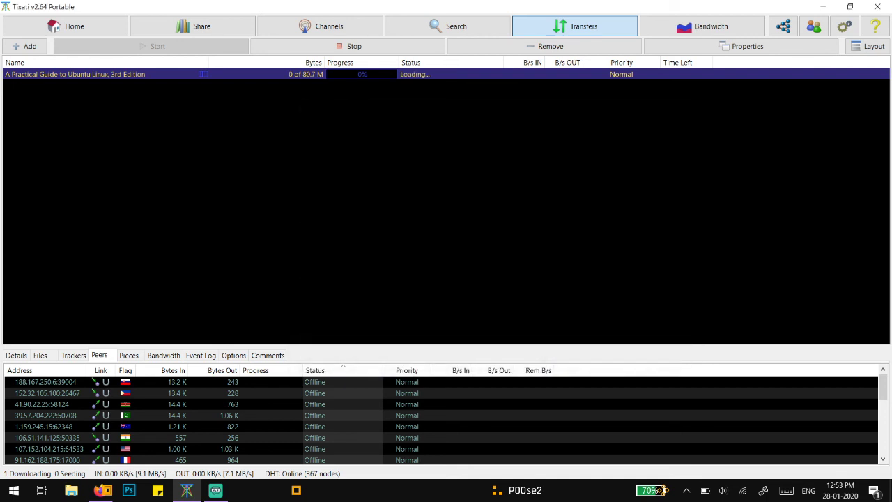